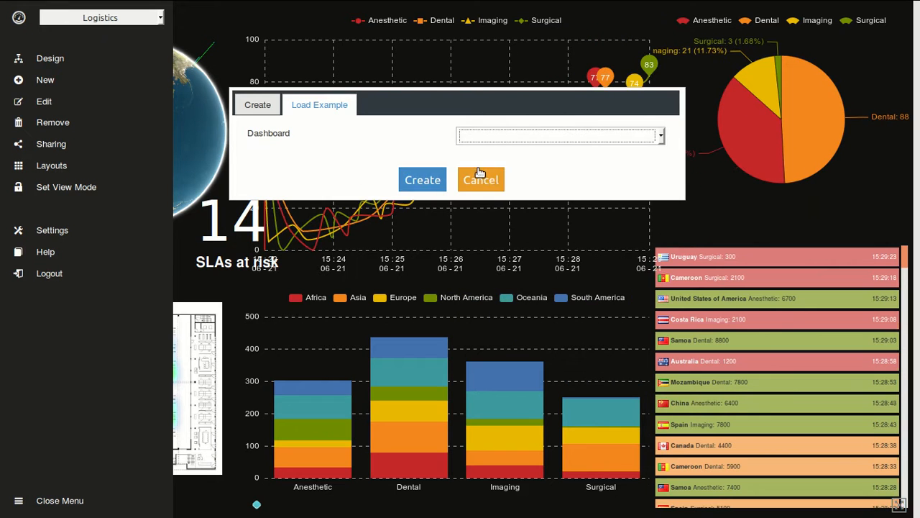
- Rotate the 3D globe on the Logistics dashboard to view its data bars around Africa
click(59, 500)
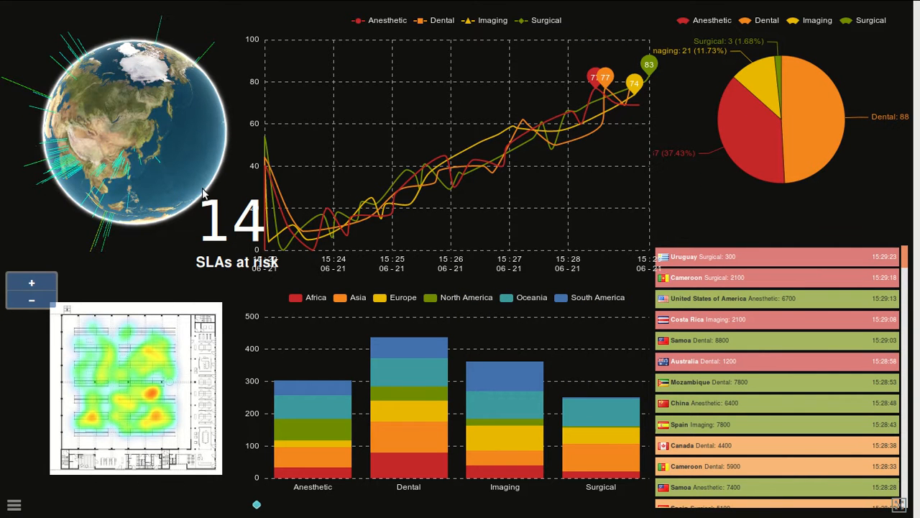
drag(43, 159, 186, 141)
drag(121, 126, 221, 183)
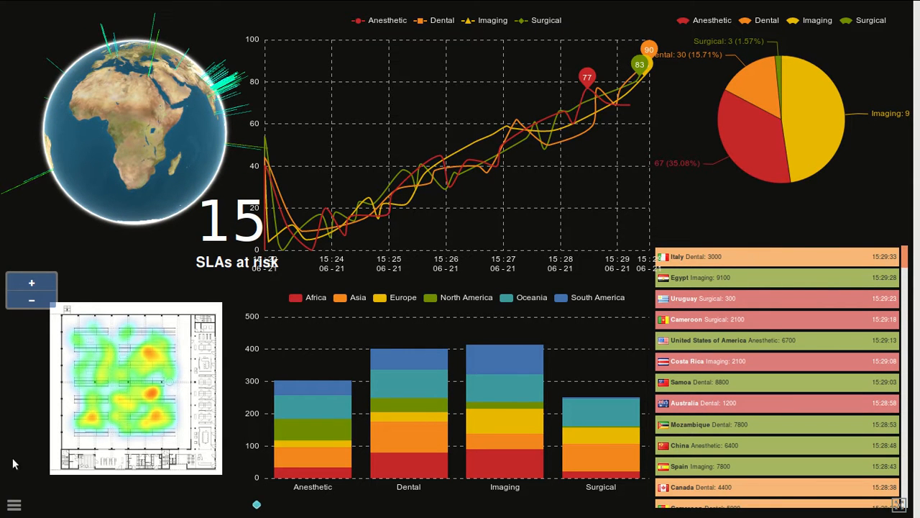
- Inspect the Logistics dashboard's design and the blocks of the transformation node that feeds the 3D Map
click(17, 504)
click(39, 62)
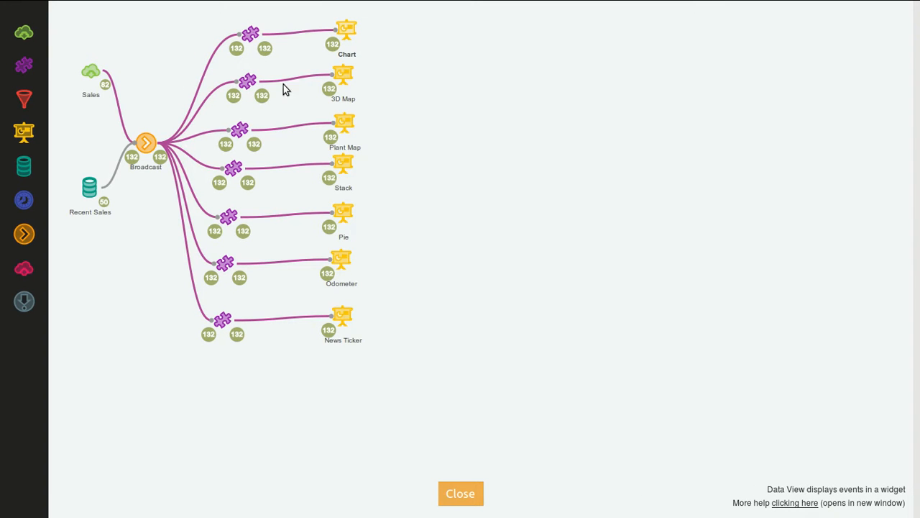
click(212, 56)
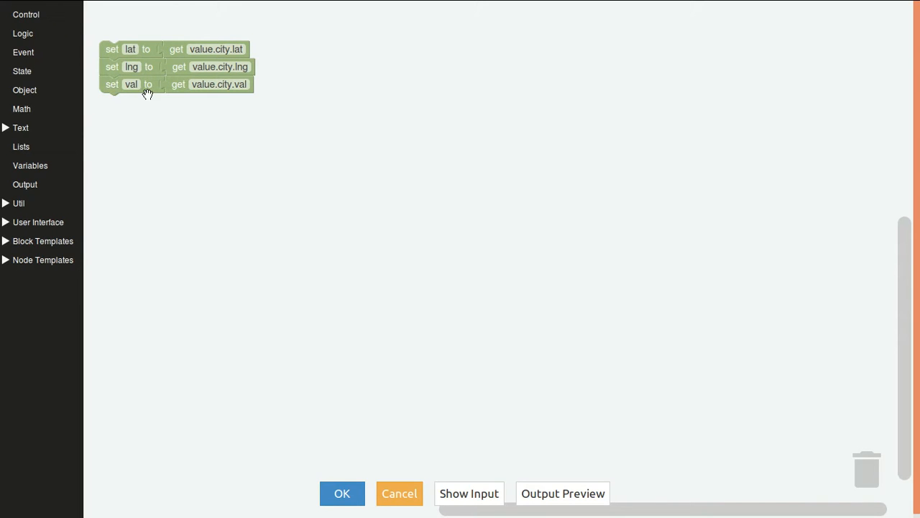
click(394, 494)
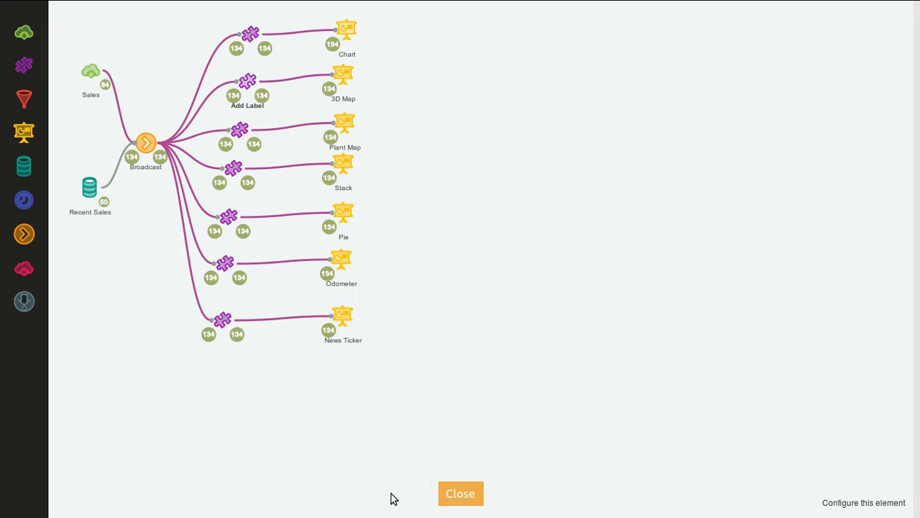
click(461, 494)
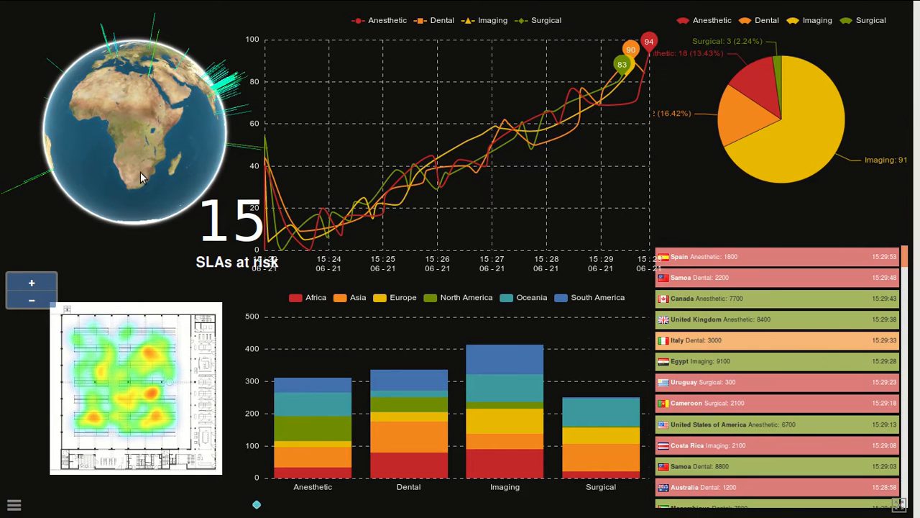
- Create a new dashboard named "3D Globe Example" with only the Widgets 3D extension enabled
click(14, 506)
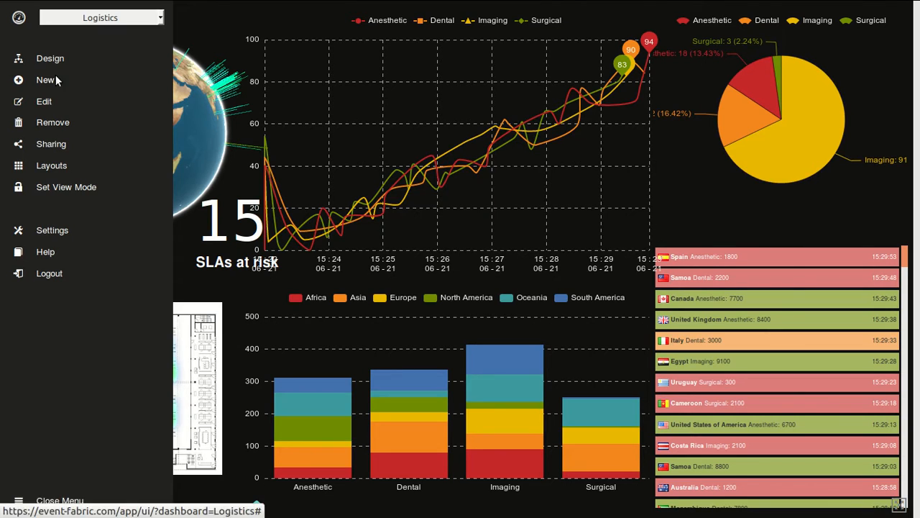
click(51, 80)
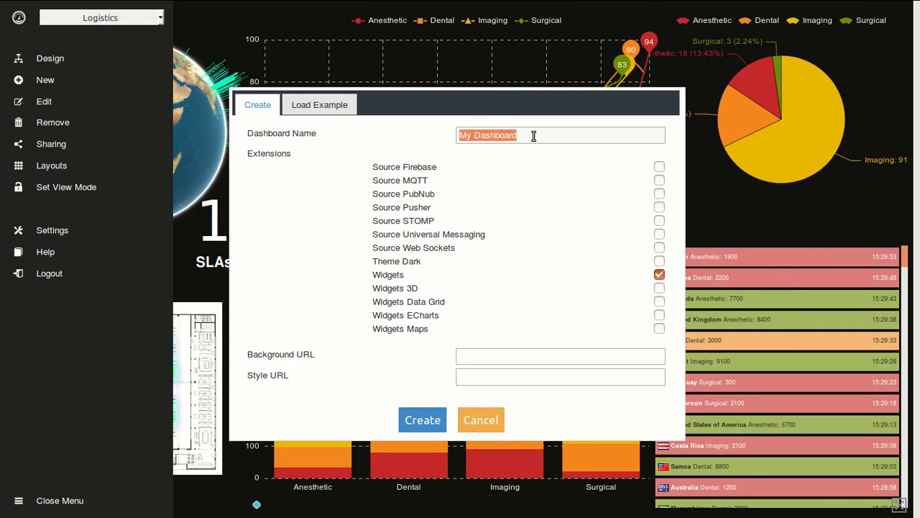
text(3D Globe Example)
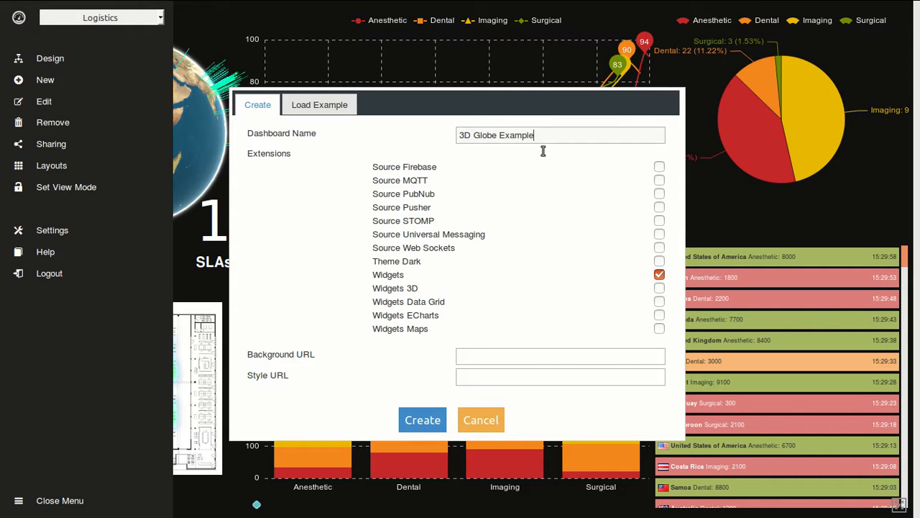
click(659, 274)
click(659, 288)
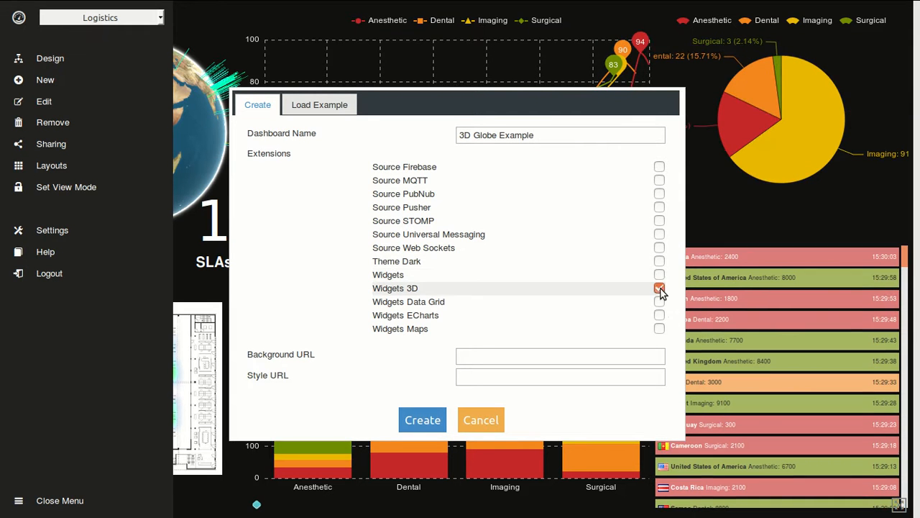
click(422, 423)
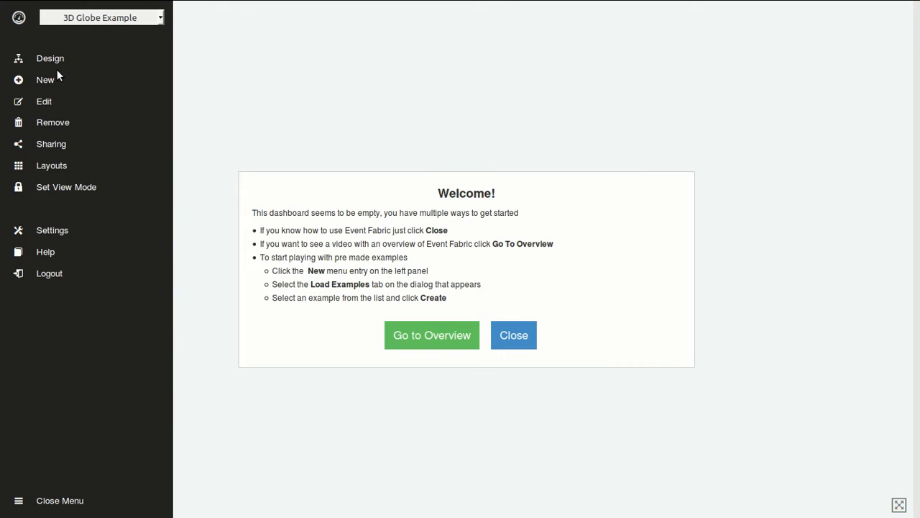
- Add a Source node to the new dashboard's design and configure it to generate country data on sample-channel
click(53, 63)
drag(23, 33, 118, 92)
mouse_move(128, 97)
click(96, 71)
click(519, 254)
click(527, 321)
click(443, 286)
click(432, 407)
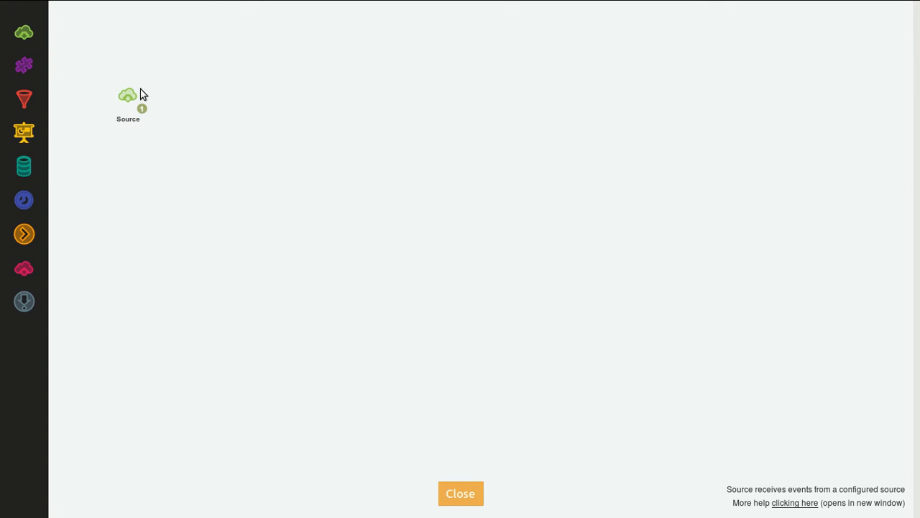
- Review the Source node's channel, rate, range and country data settings without changing them
mouse_move(125, 95)
click(95, 70)
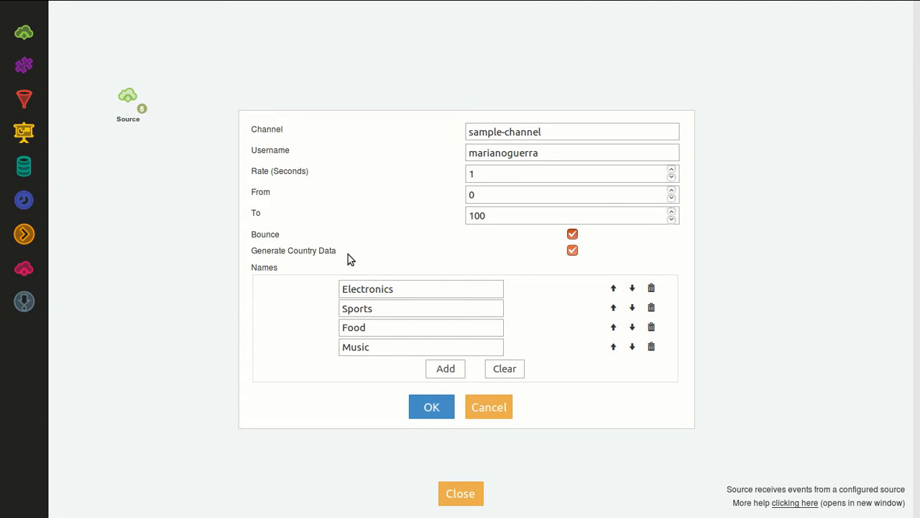
click(483, 409)
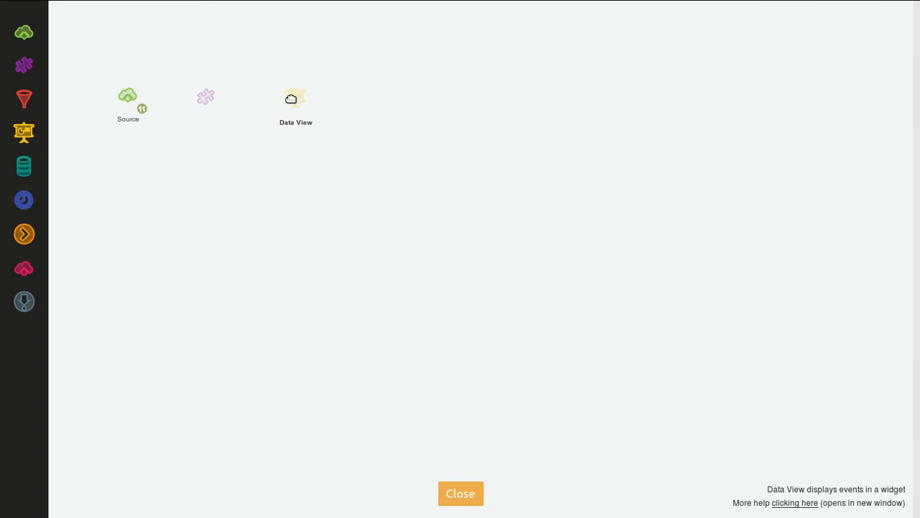
- Set the Data View node's type to 3D Globe, leaving the title empty and Show Close enabled
click(294, 96)
click(273, 75)
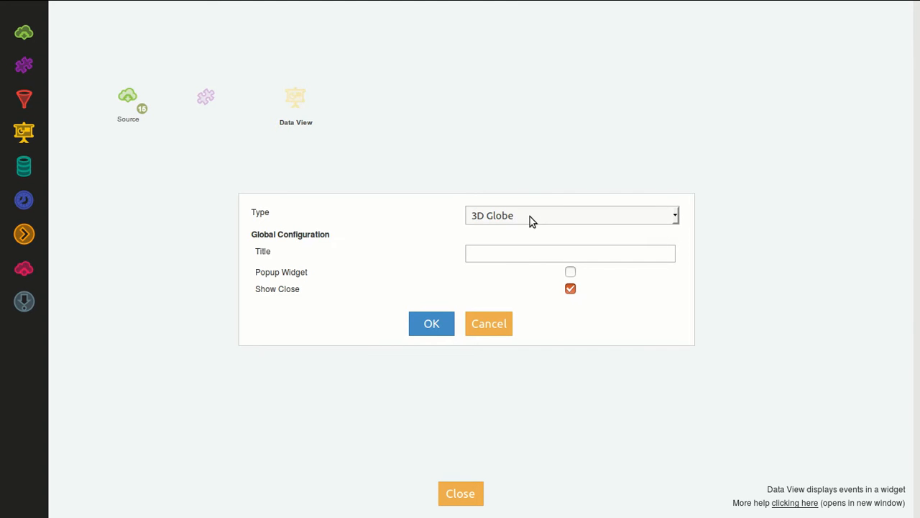
click(493, 220)
click(493, 220)
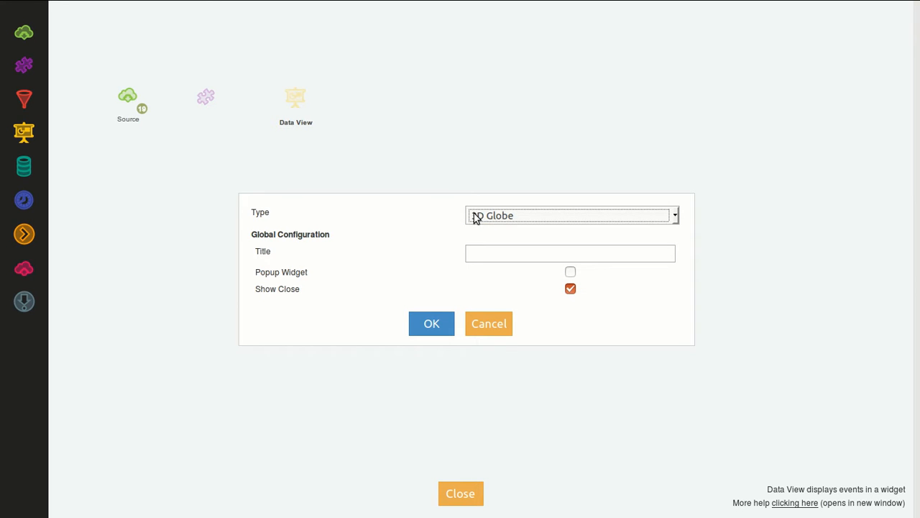
click(430, 327)
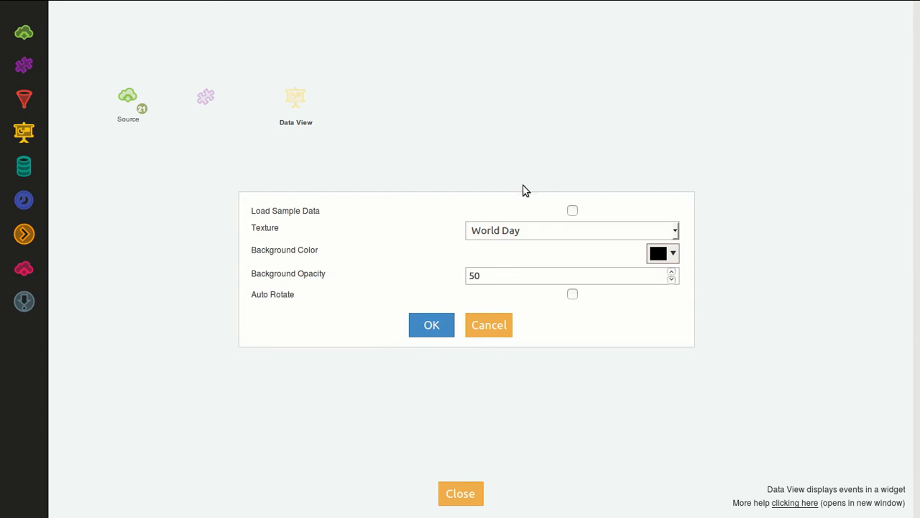
- Keep the globe's texture as World Day and enable Auto Rotate in the Data View's configuration
click(548, 235)
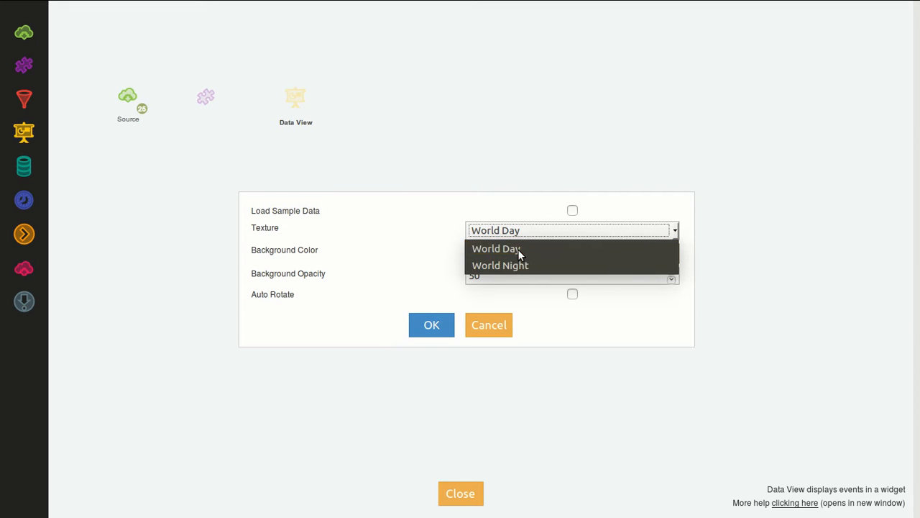
click(486, 211)
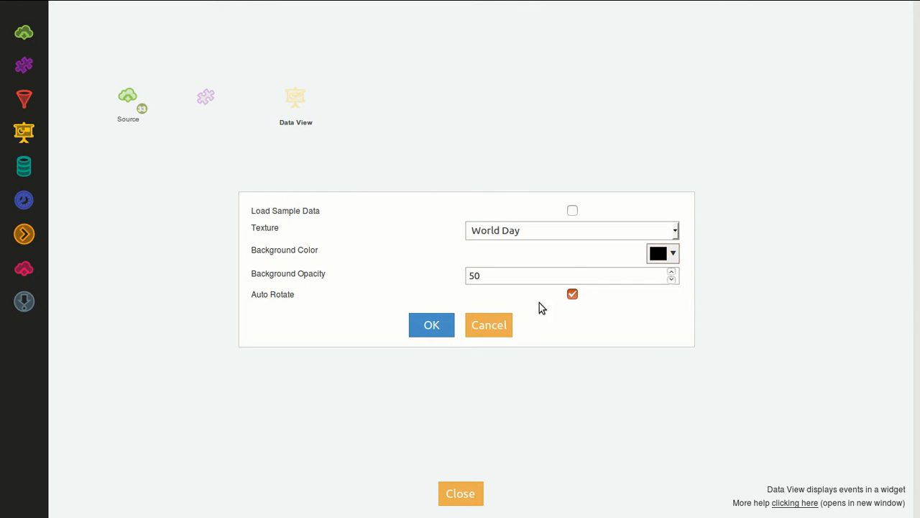
click(443, 327)
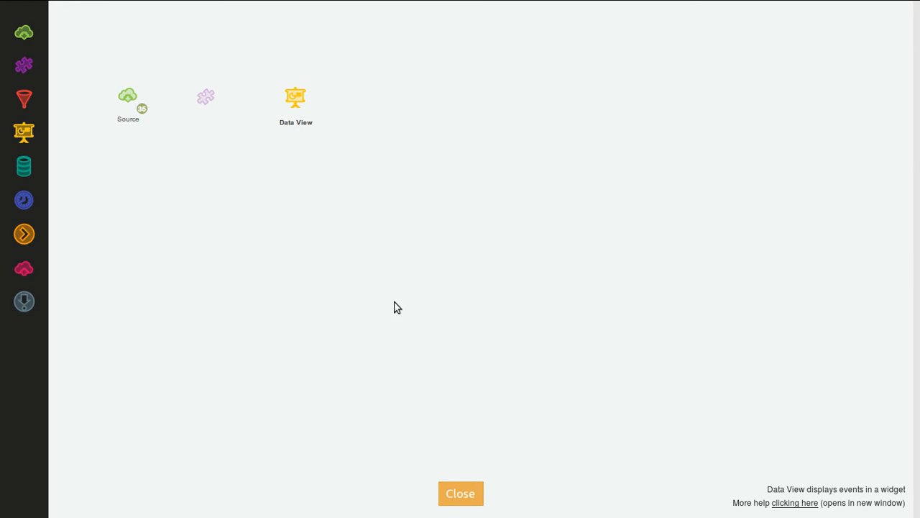
- Connect the Source through the transformation node to the Data View and insert the required 3D Globe template blocks reading value.city.lat, value.city.lng and value.city.val
drag(127, 95, 290, 89)
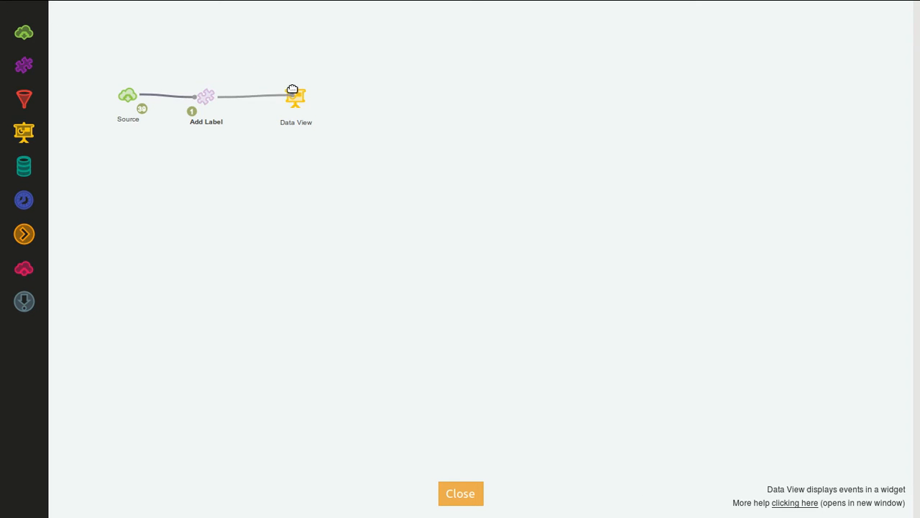
click(176, 70)
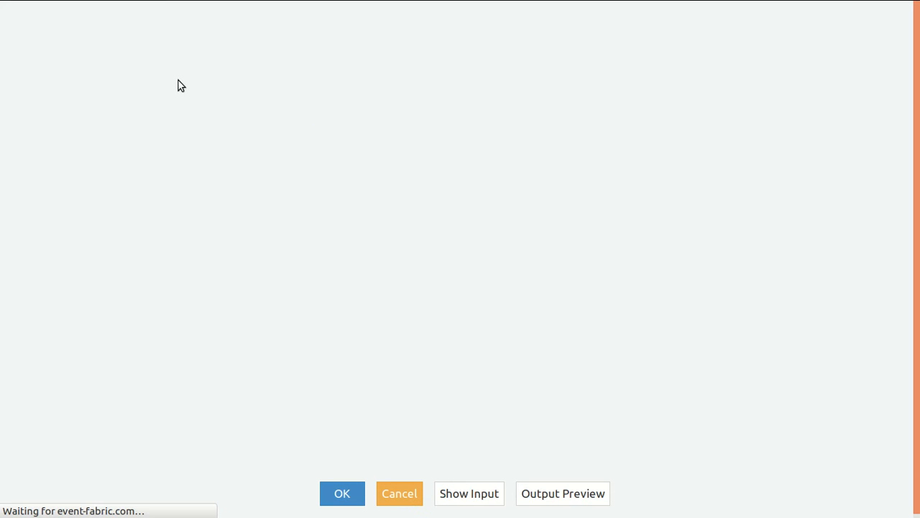
click(57, 261)
click(58, 279)
click(59, 298)
click(63, 317)
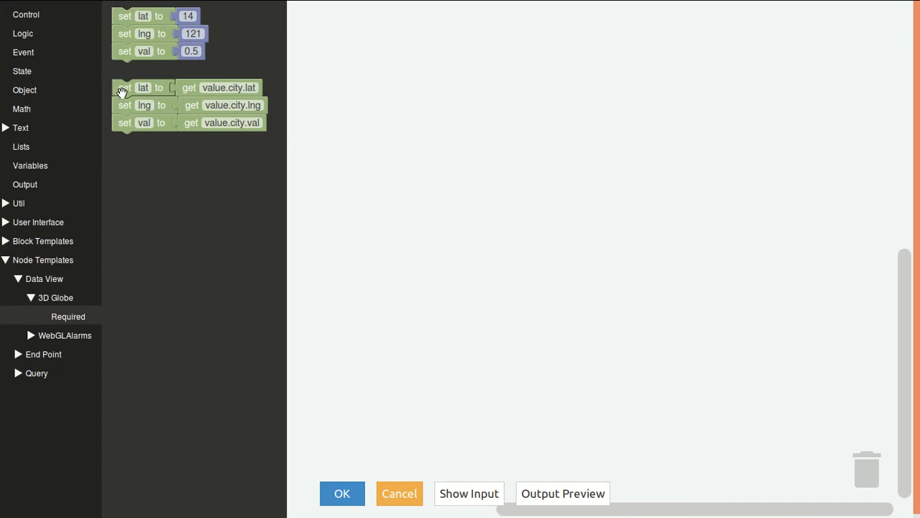
click(120, 94)
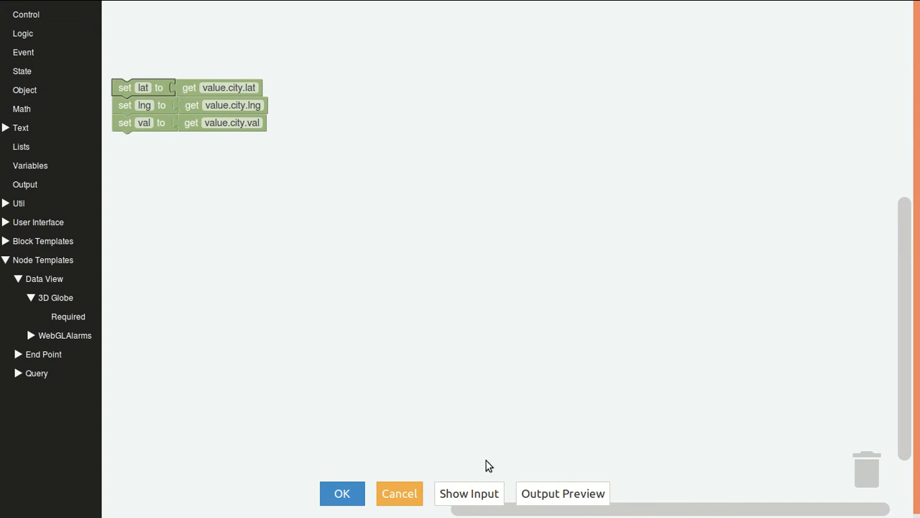
- Apply the block mapping after checking the input events' city fields, and label the Data View node "3D Globe"
click(484, 495)
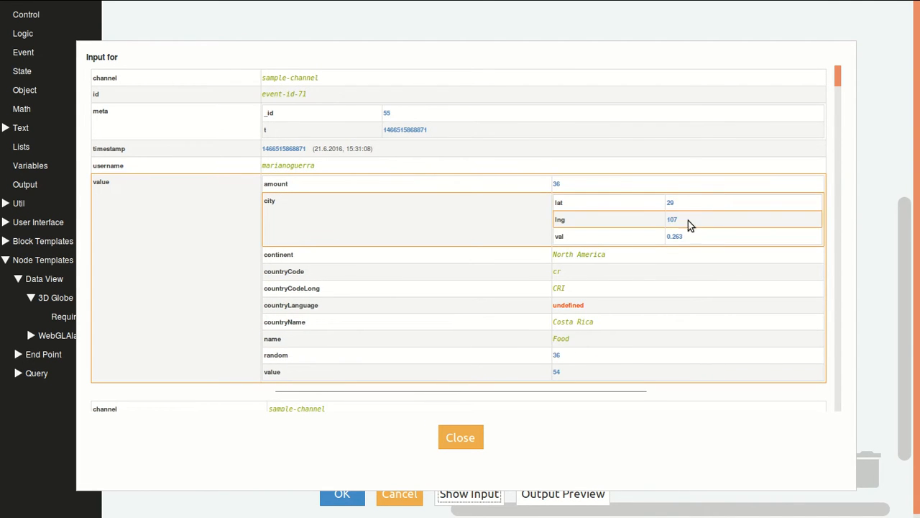
click(471, 435)
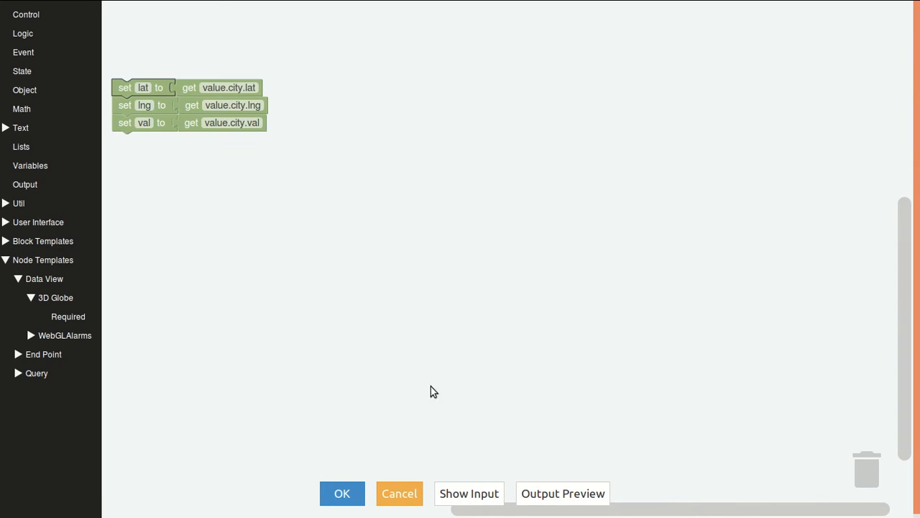
click(357, 495)
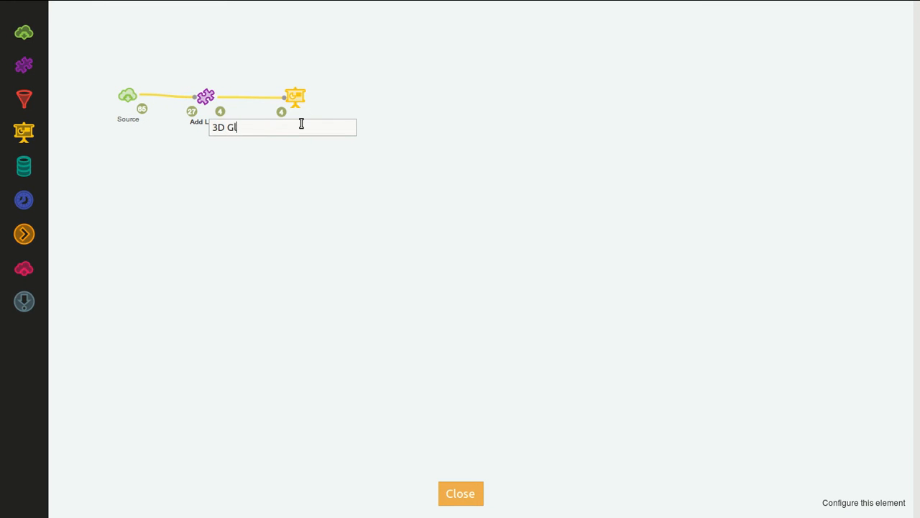
click(479, 494)
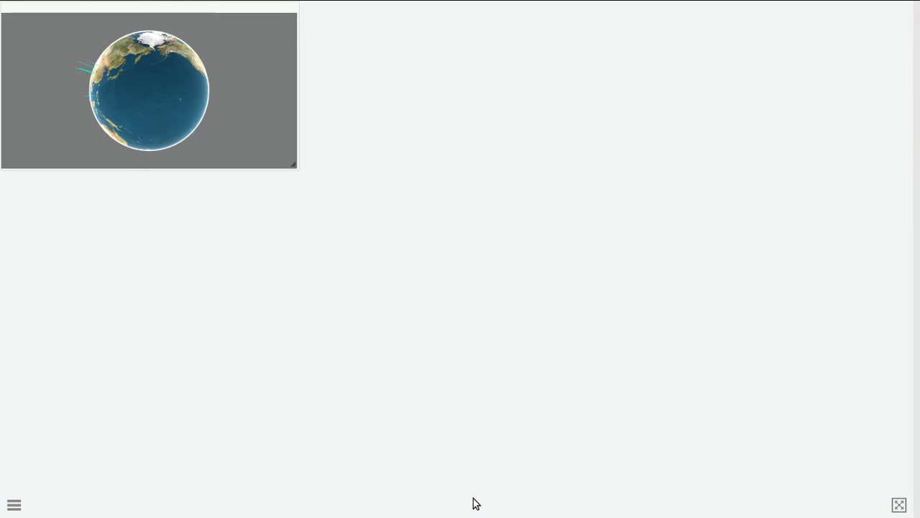
- Move the globe widget toward the middle of the dashboard and enlarge it
drag(221, 8, 516, 161)
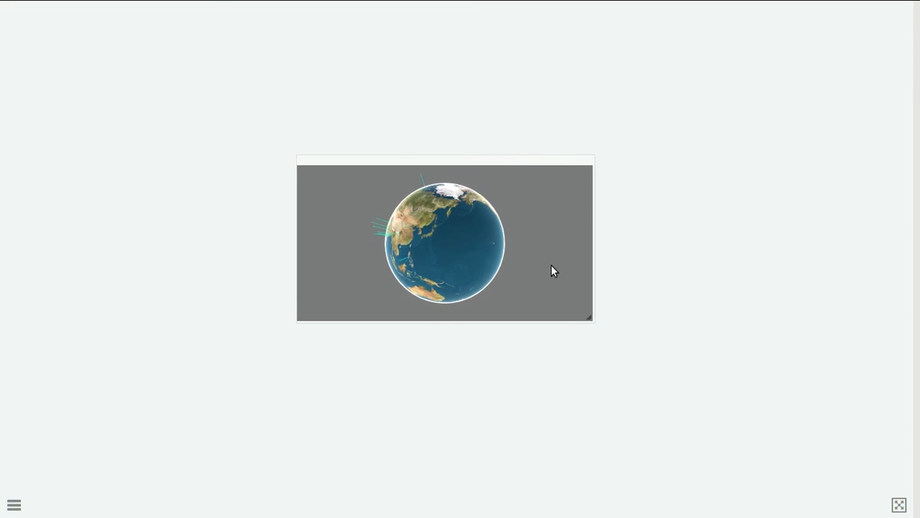
drag(371, 160, 290, 99)
drag(497, 253, 606, 375)
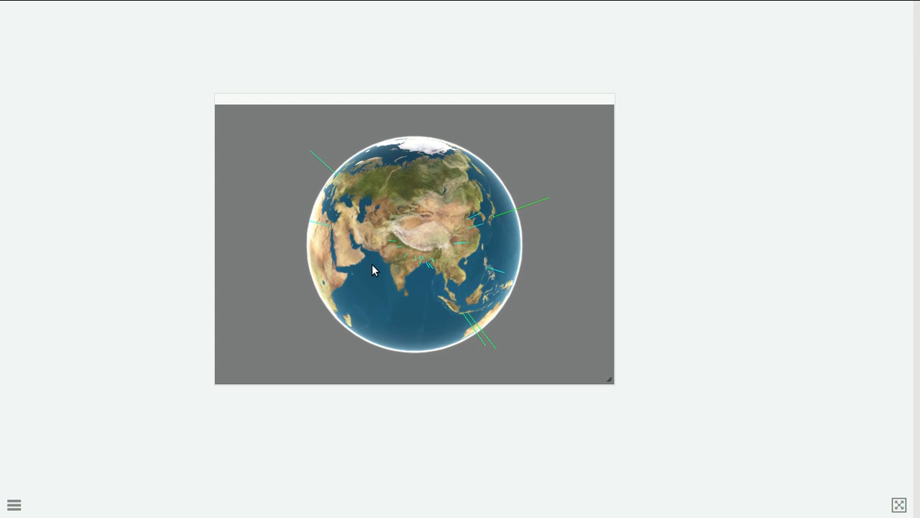
- Change the 3D Globe's background opacity to make its background fully transparent, and rotate the globe on the dashboard
click(15, 505)
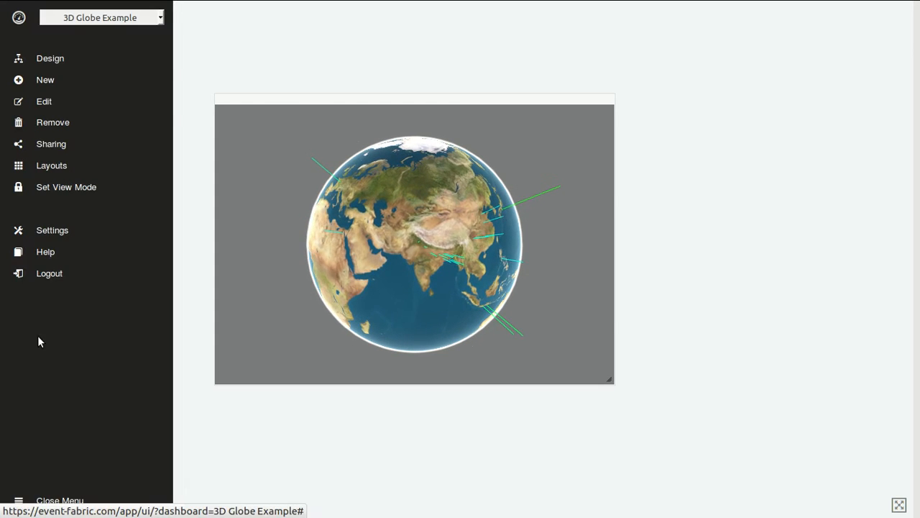
click(43, 60)
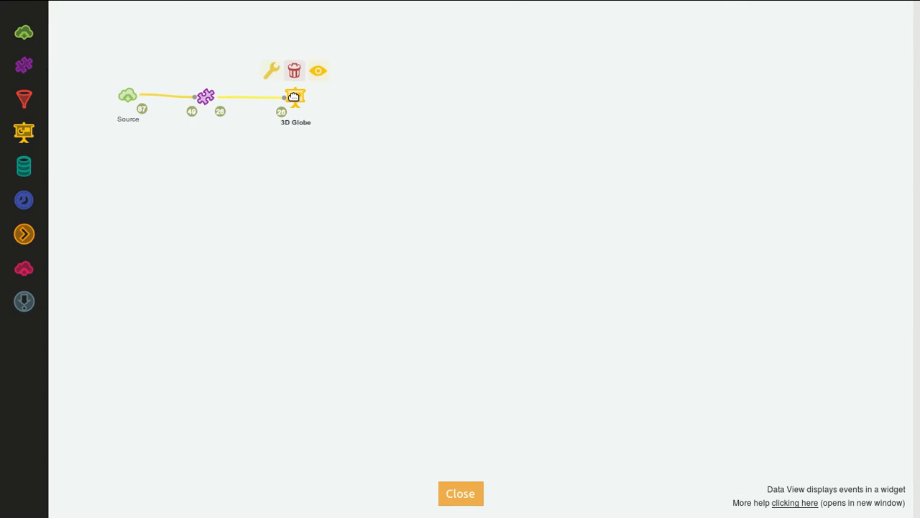
click(273, 74)
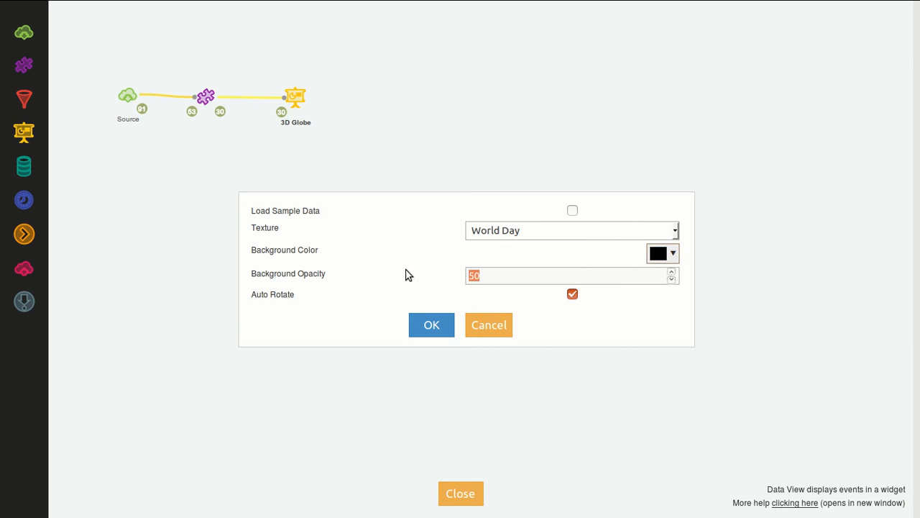
click(431, 324)
click(462, 492)
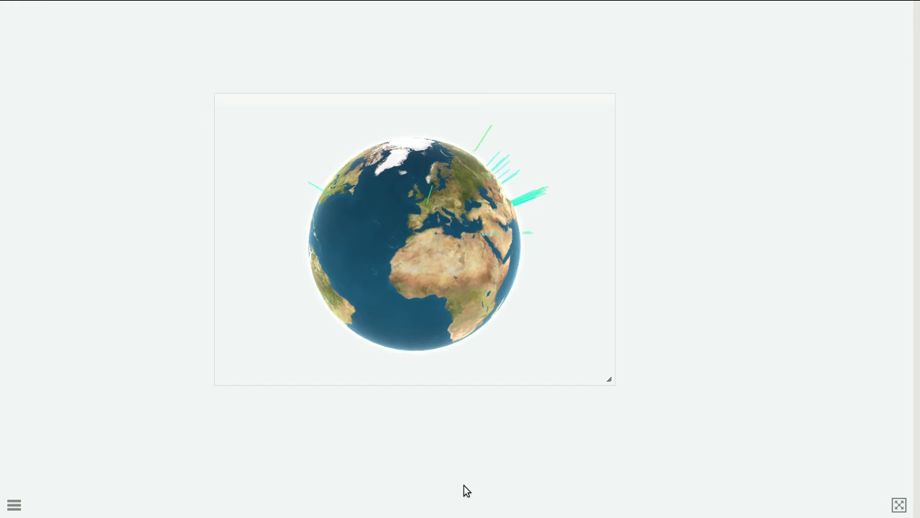
drag(360, 259, 447, 250)
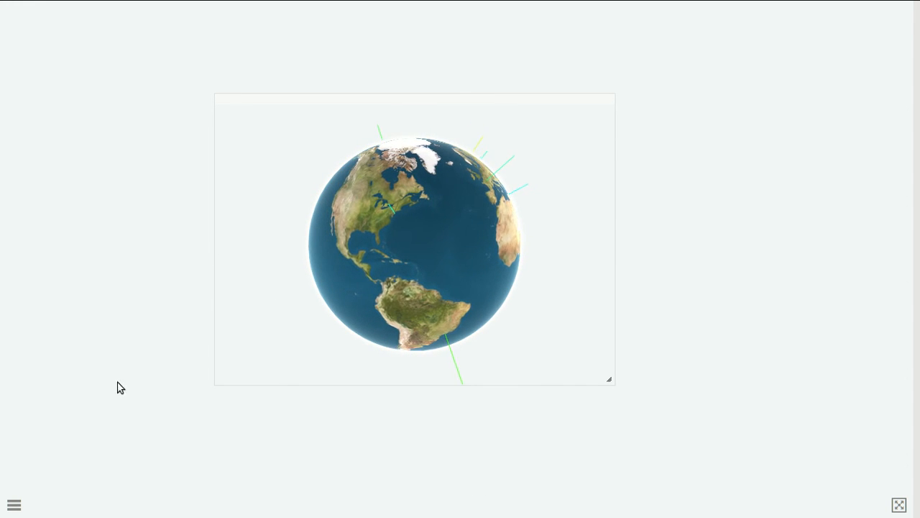
click(13, 506)
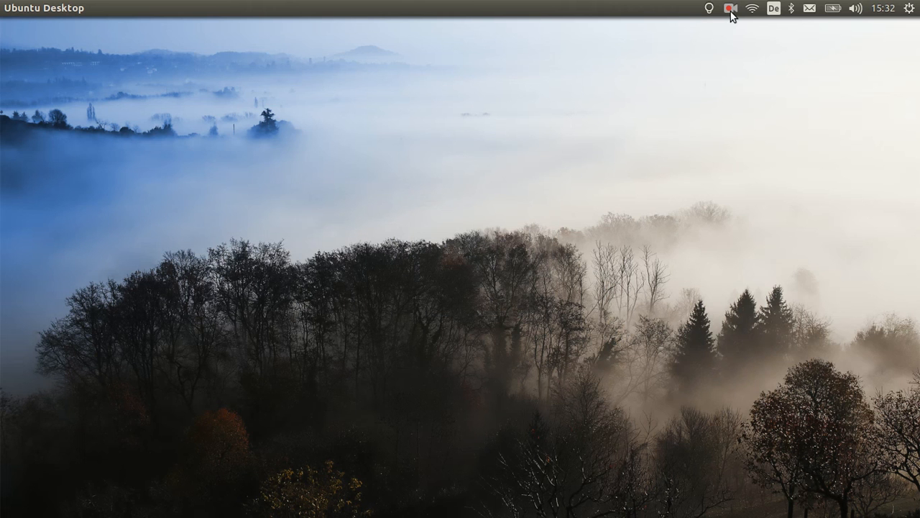
click(730, 10)
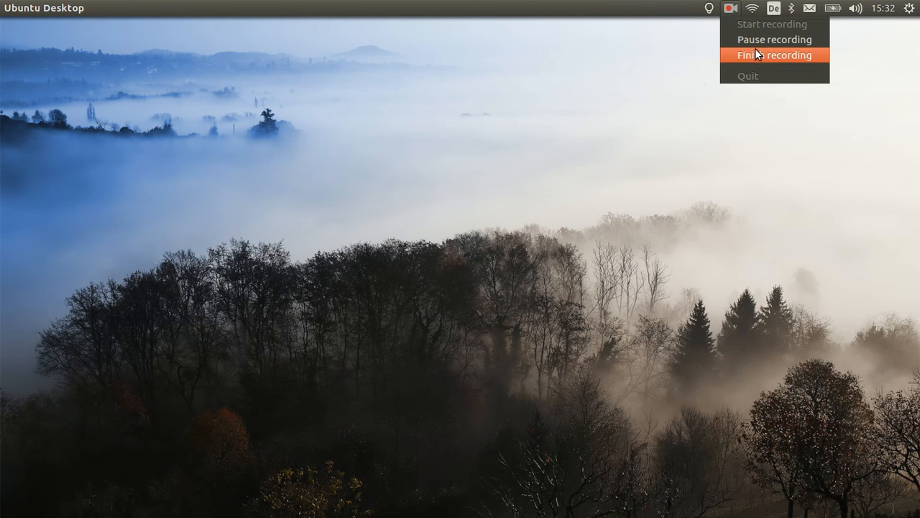